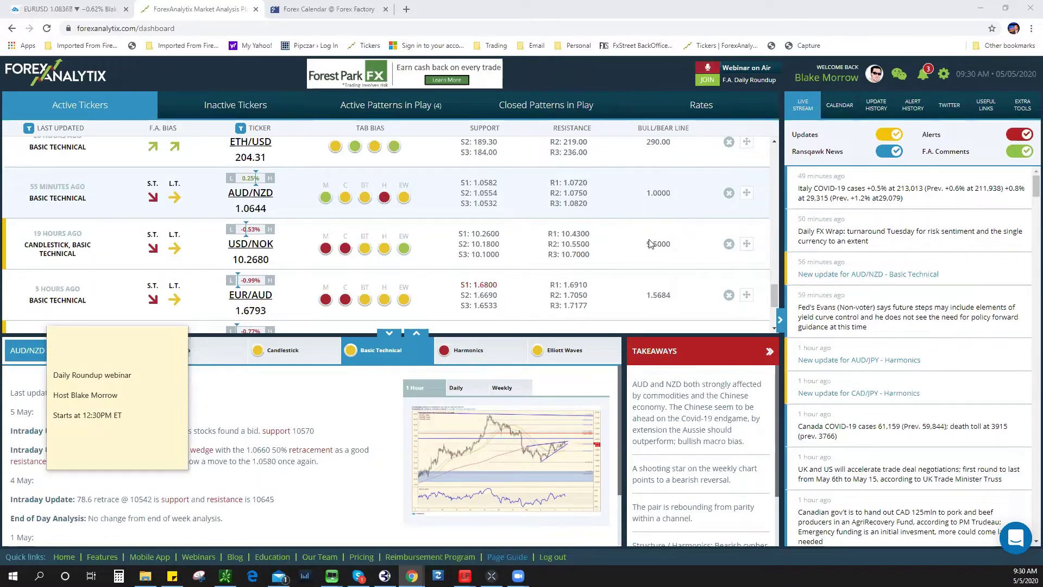
Show the EURUSD chart on the 4-hour timeframe.
key("ctrl+1")
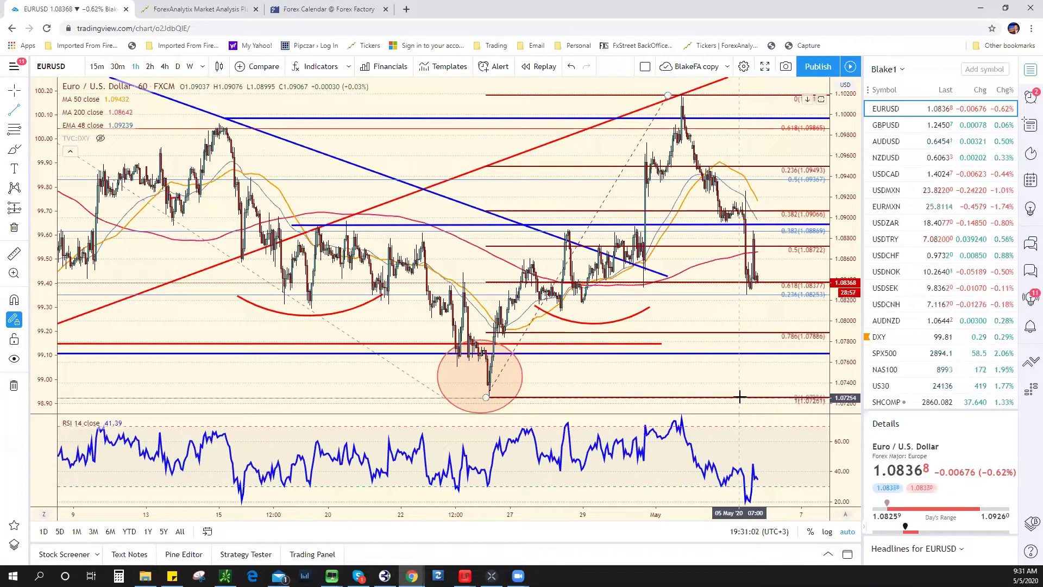
scroll(740, 395, "up", 3)
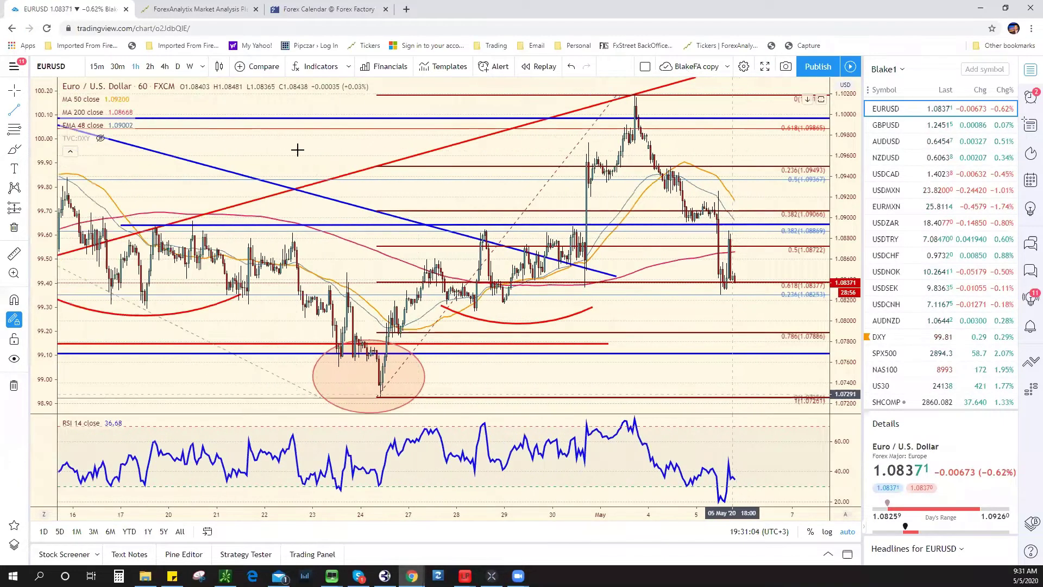
left_click(178, 66)
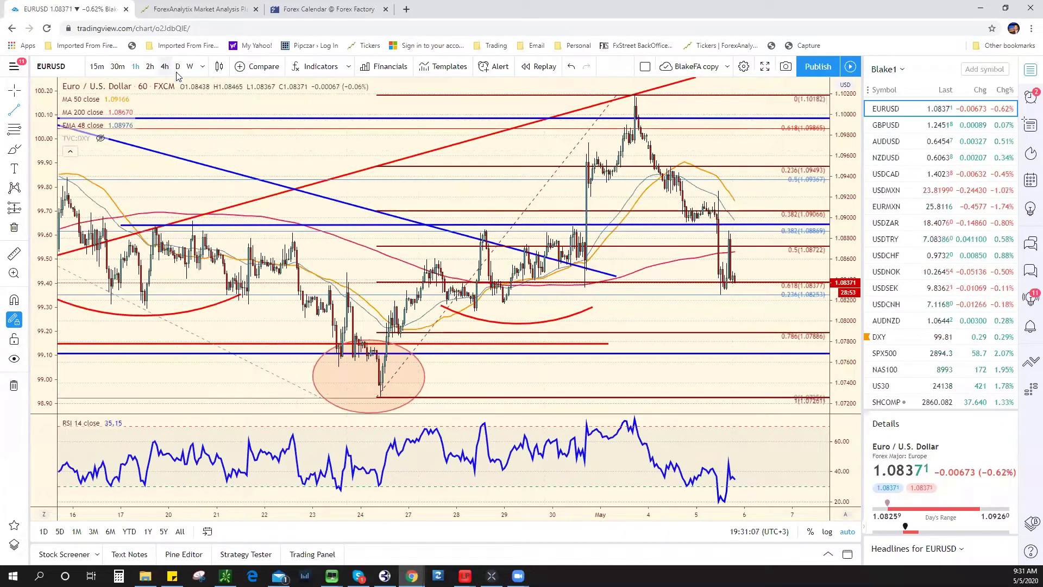
scroll(747, 428, "up", 3)
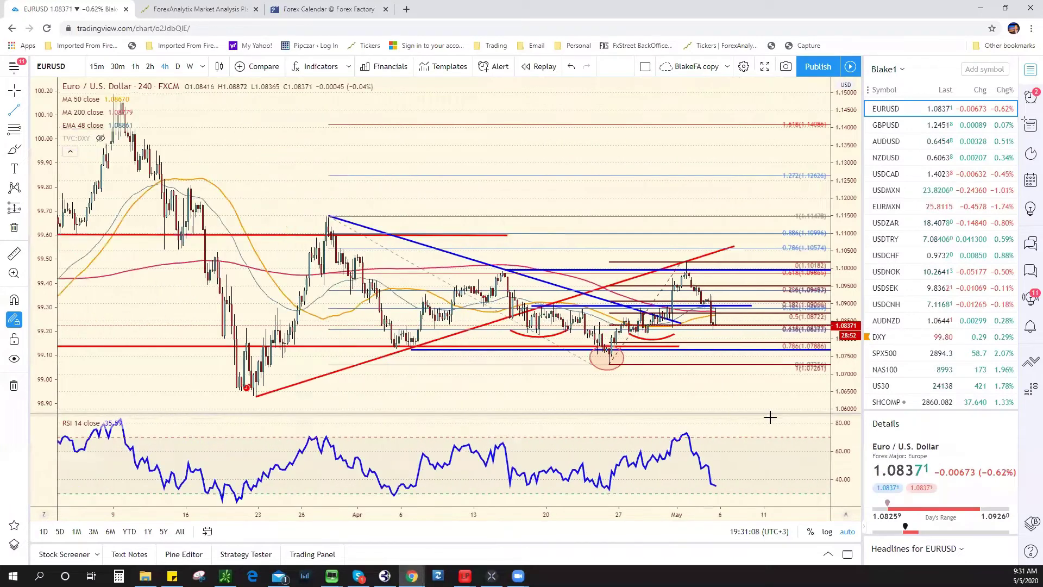
scroll(748, 428, "up", 1)
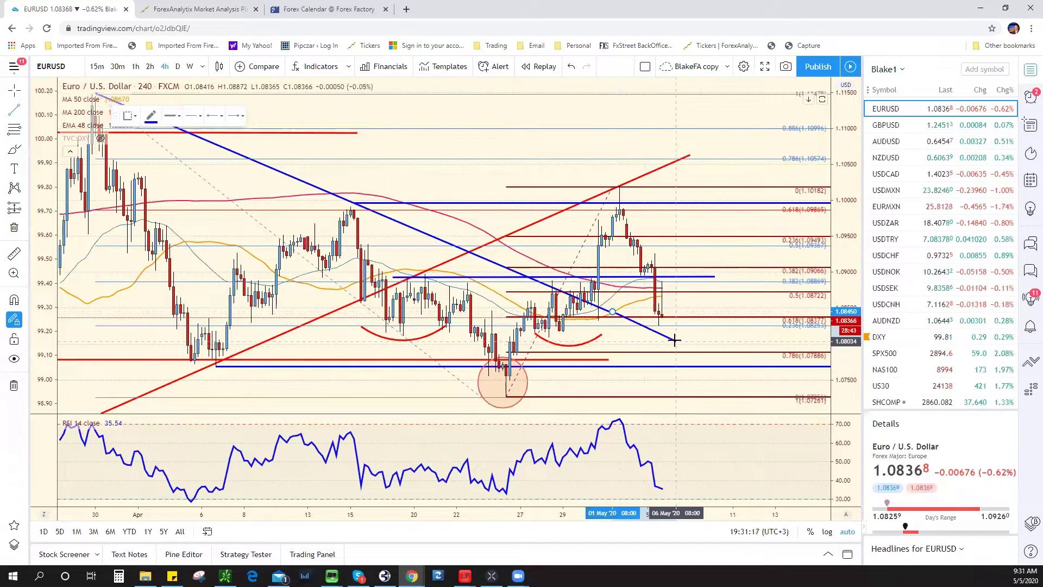
Extend the descending blue trendline further down and to the right, then review the chart.
mouse_move(612, 312)
left_mouse_down()
mouse_move(690, 345)
mouse_move(687, 353)
left_mouse_up()
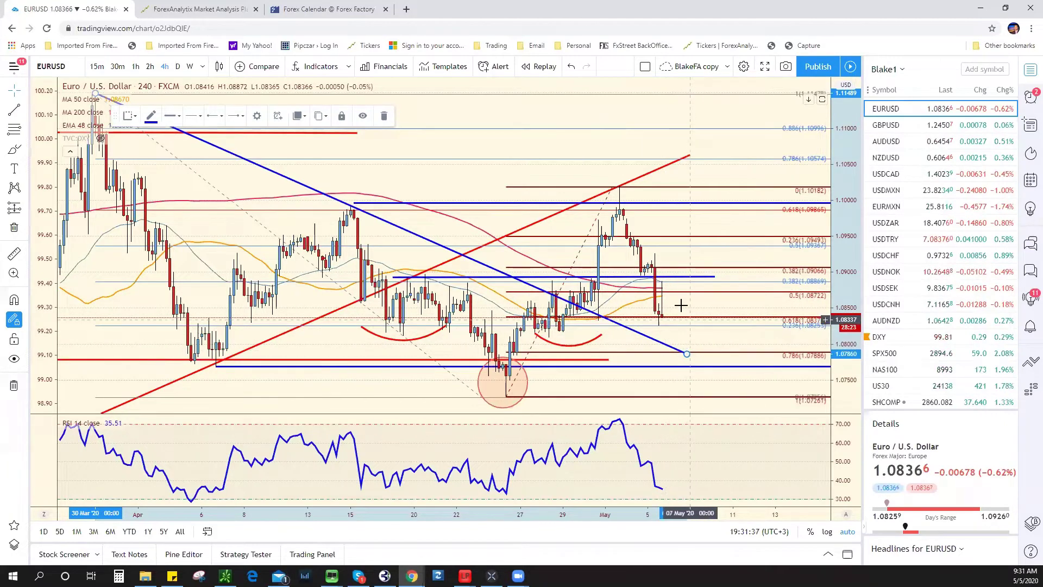
scroll(677, 328, "up", 2)
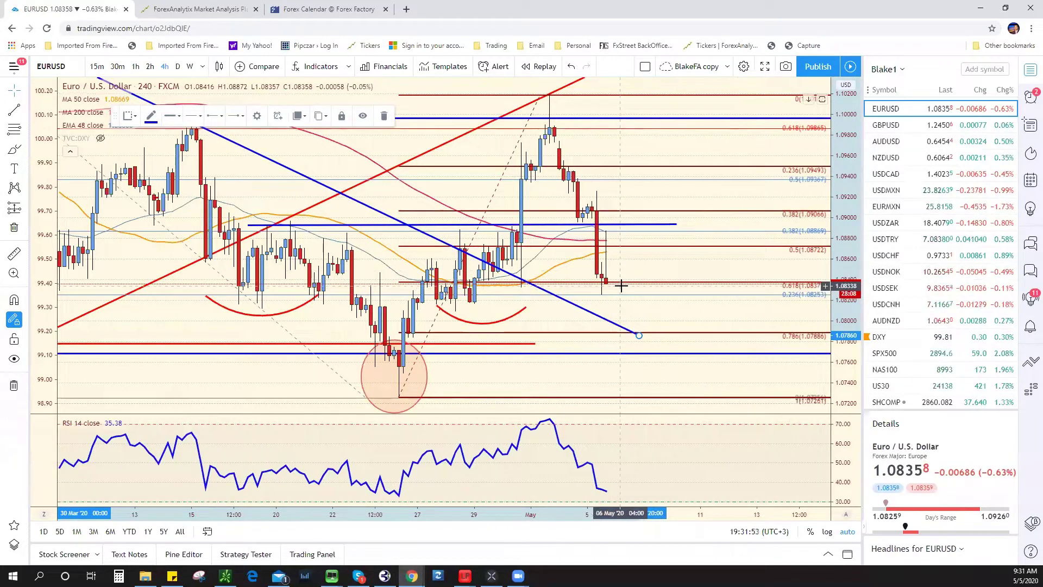
scroll(576, 242, "down", 1)
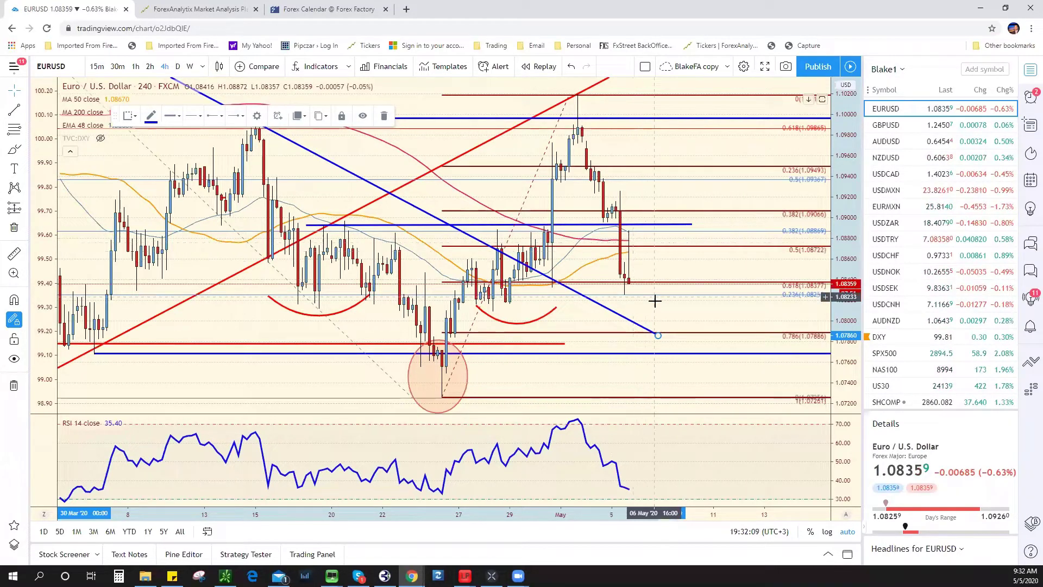
scroll(654, 302, "down", 2)
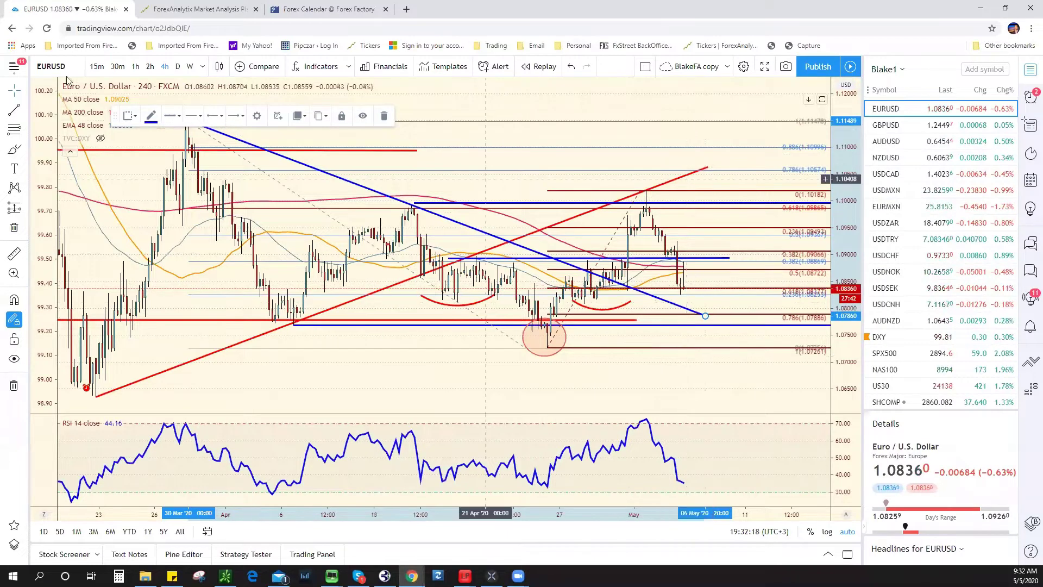
Draw a projected EURUSD path from the latest price up to about 1.0937, then a pullback.
key("alt+t")
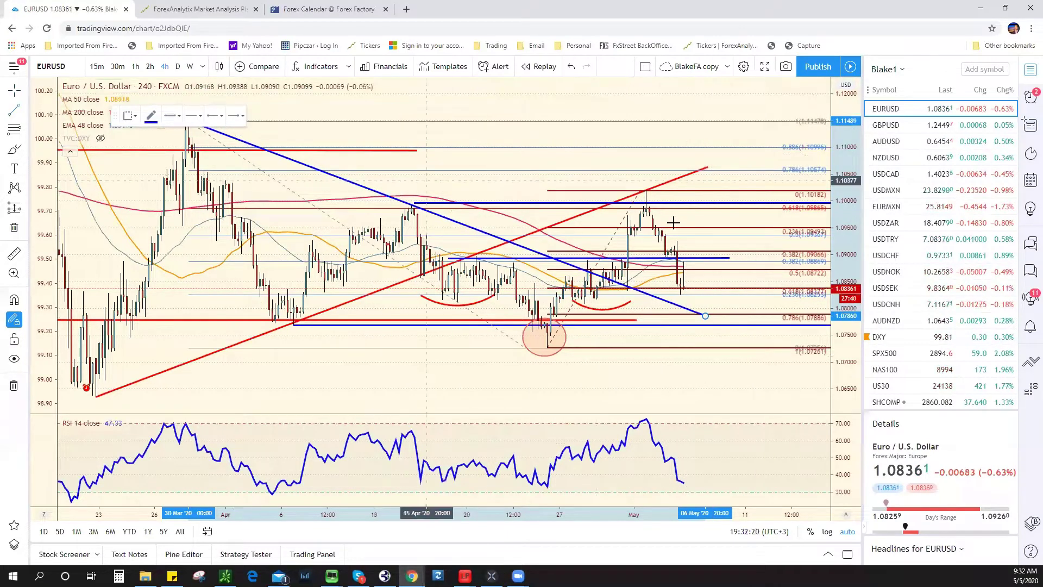
left_click(688, 286)
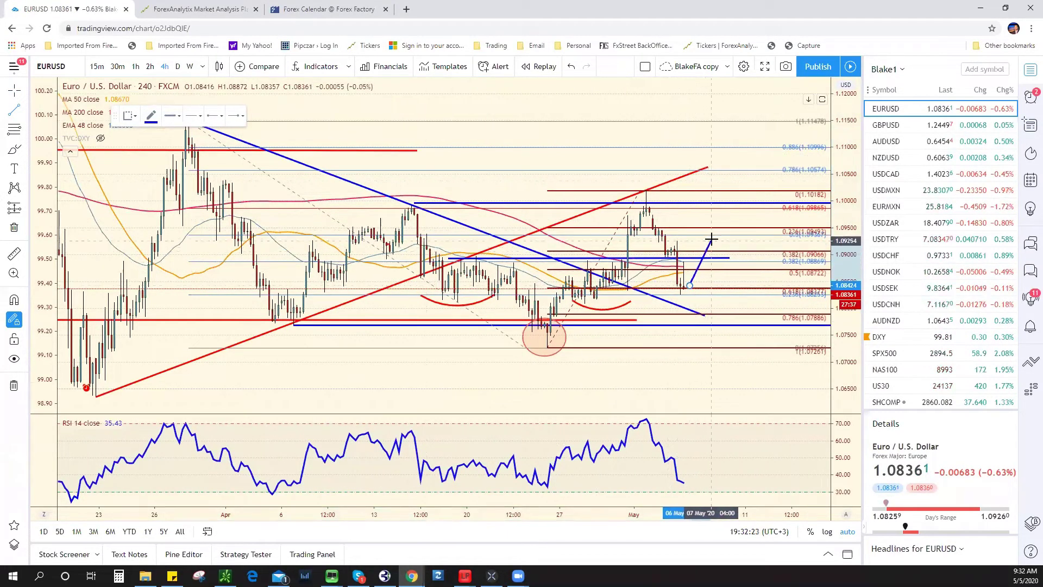
left_click(714, 235)
left_click(723, 254)
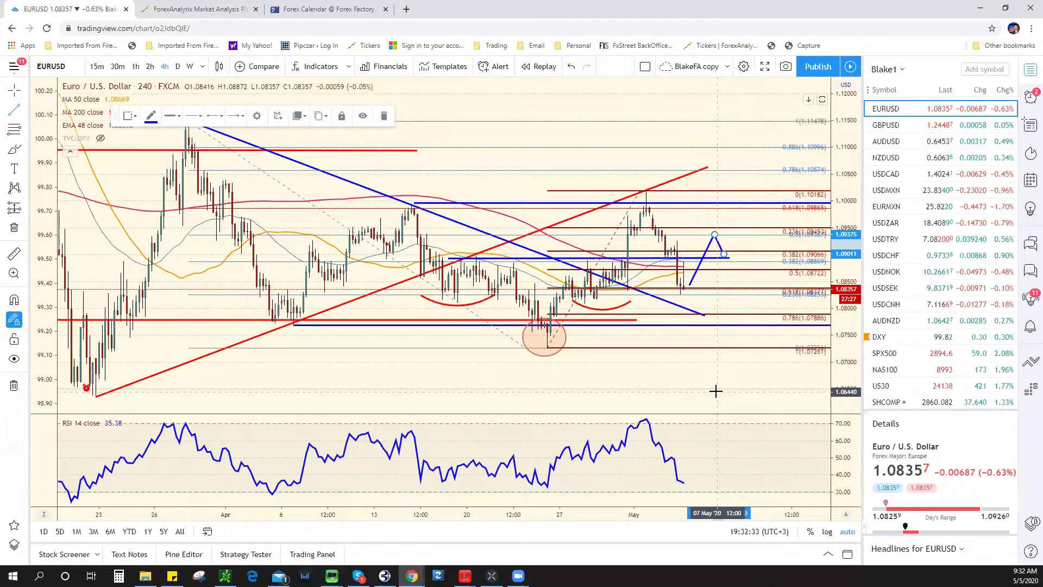
Open SPX500 from the watchlist and zoom around its A-B-C-D waves and Fibonacci levels.
left_click(908, 356)
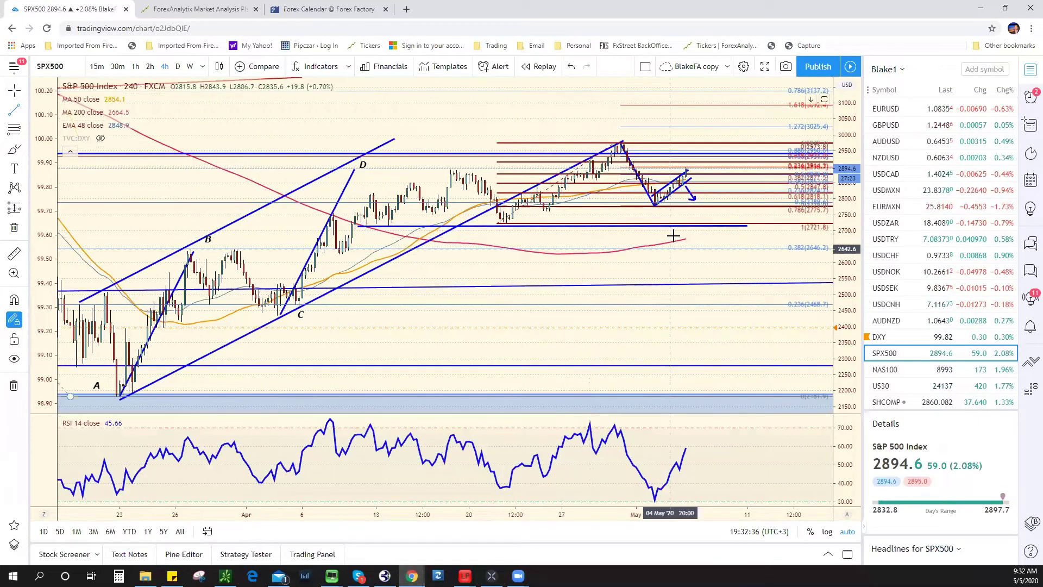
scroll(573, 214, "up", 3)
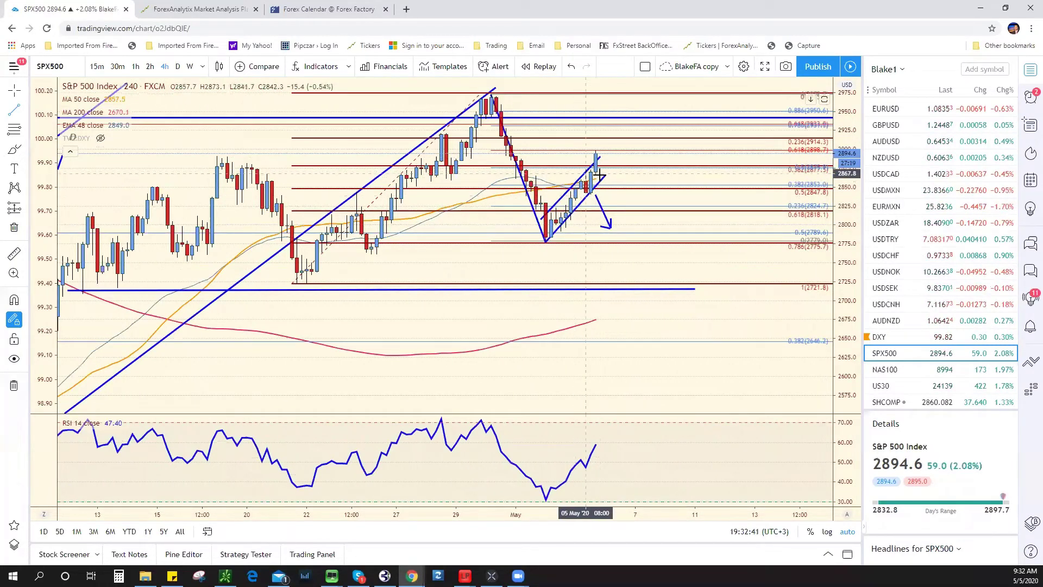
scroll(602, 160, "down", 5)
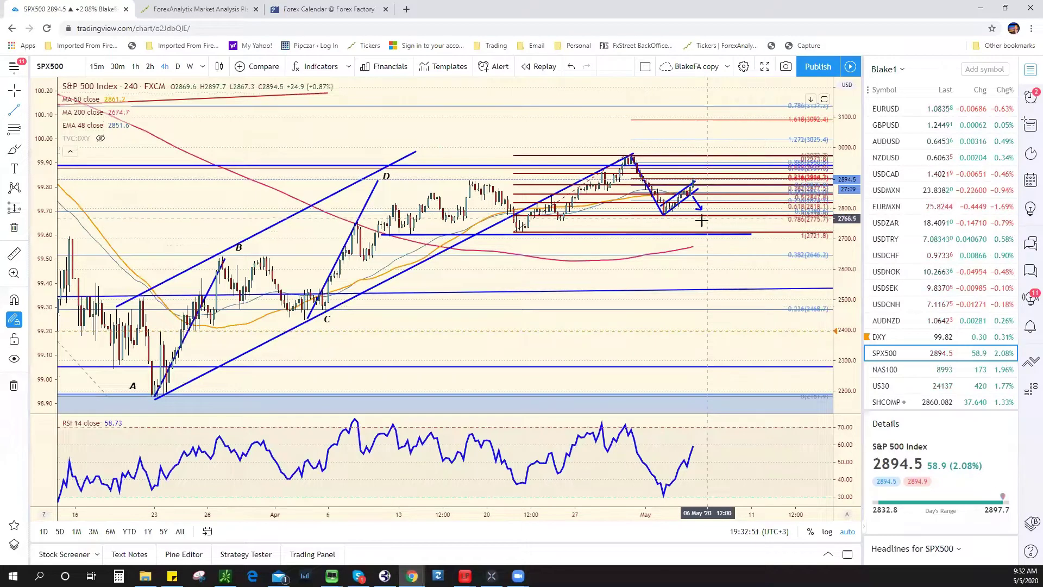
scroll(597, 250, "up", 3)
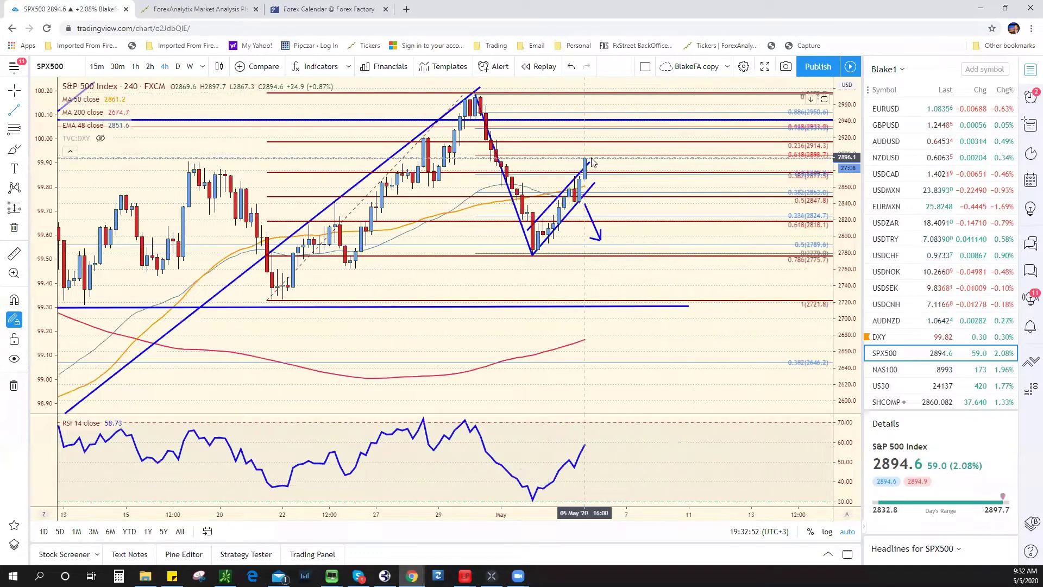
scroll(564, 253, "down", 5)
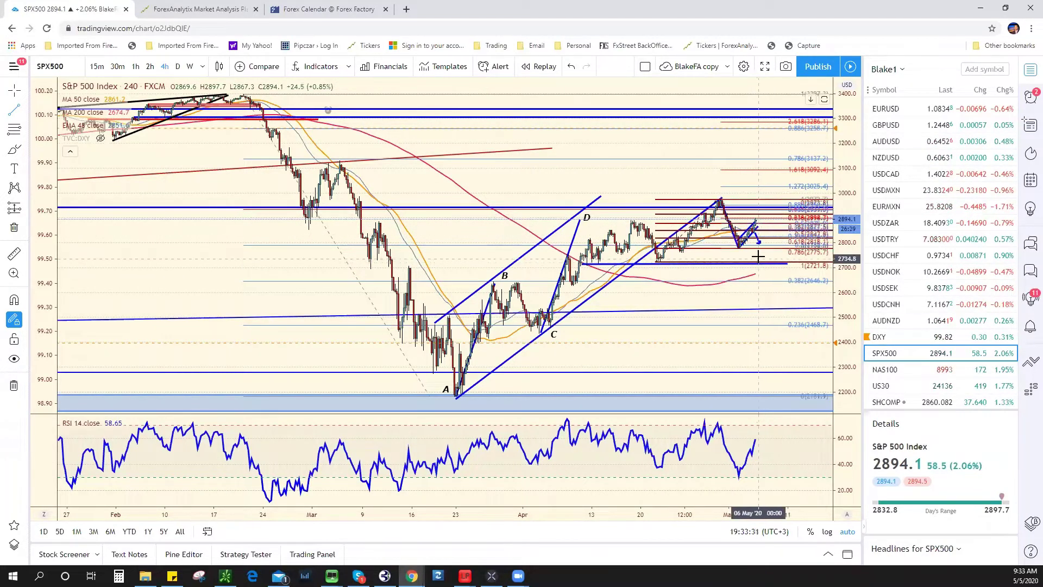
scroll(757, 214, "up", 3)
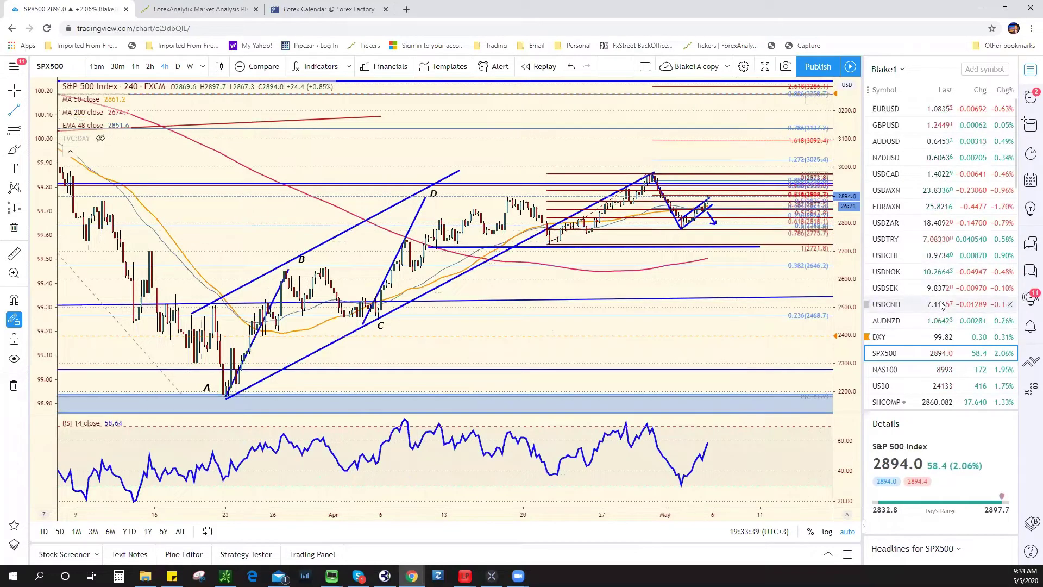
scroll(941, 305, "down", 1)
scroll(941, 312, "down", 2)
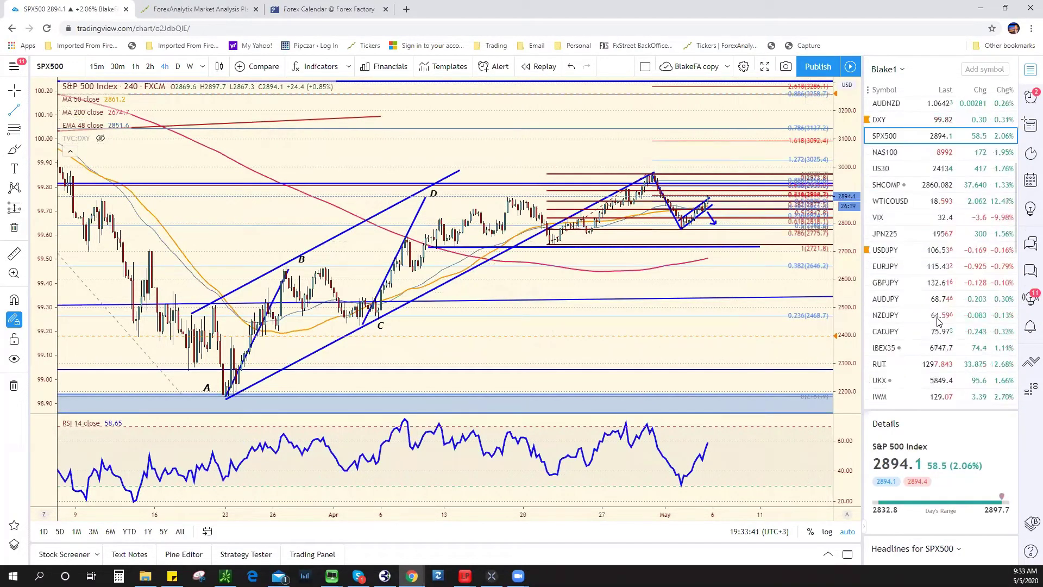
Review the AUDJPY chart, then switch to the USDMXN 4-hour chart with its triangle trendlines.
left_click(936, 302)
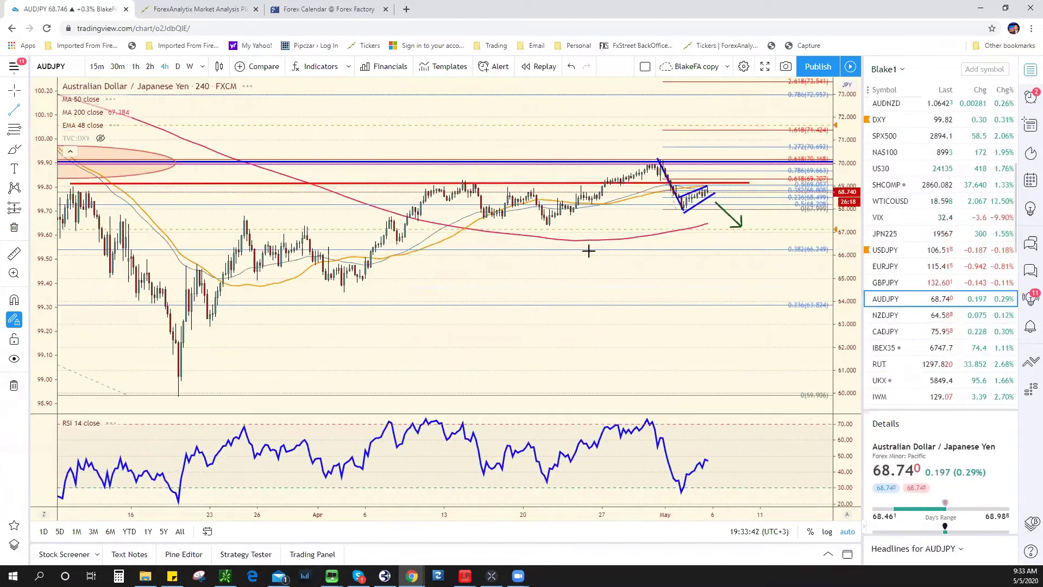
scroll(589, 249, "up", 3)
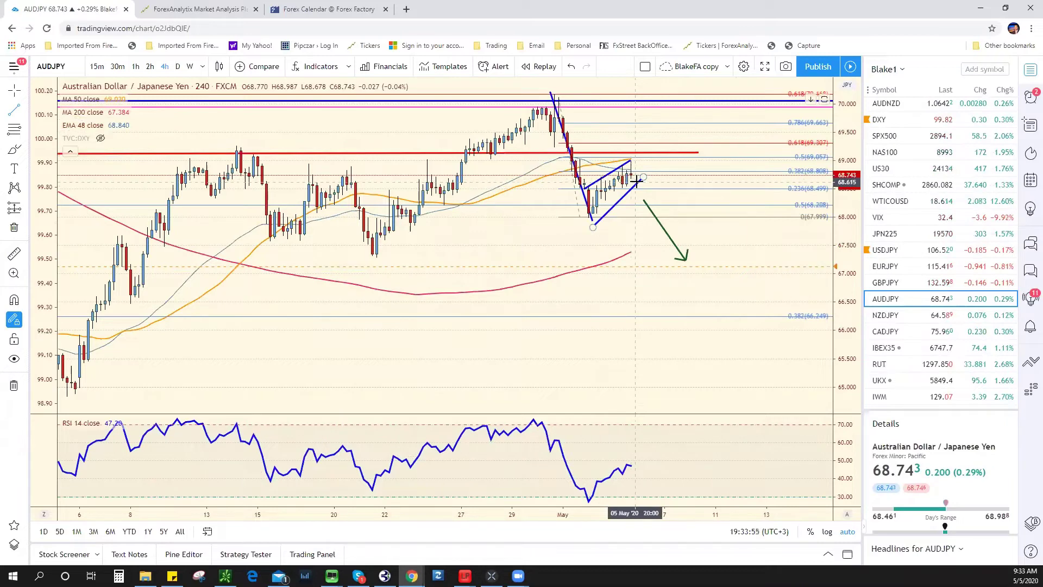
scroll(636, 181, "down", 1)
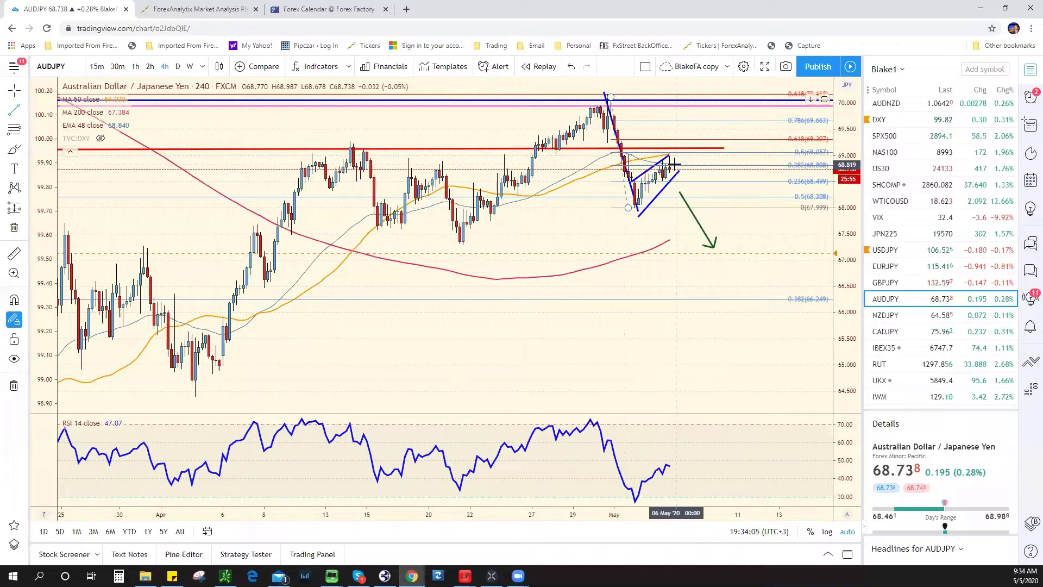
scroll(899, 185, "up", 5)
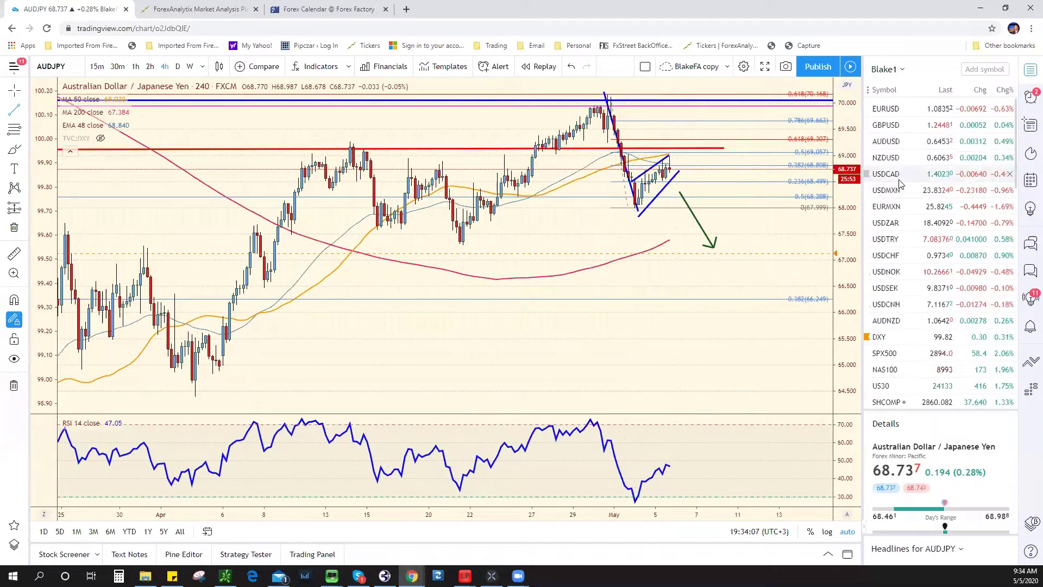
left_click(899, 187)
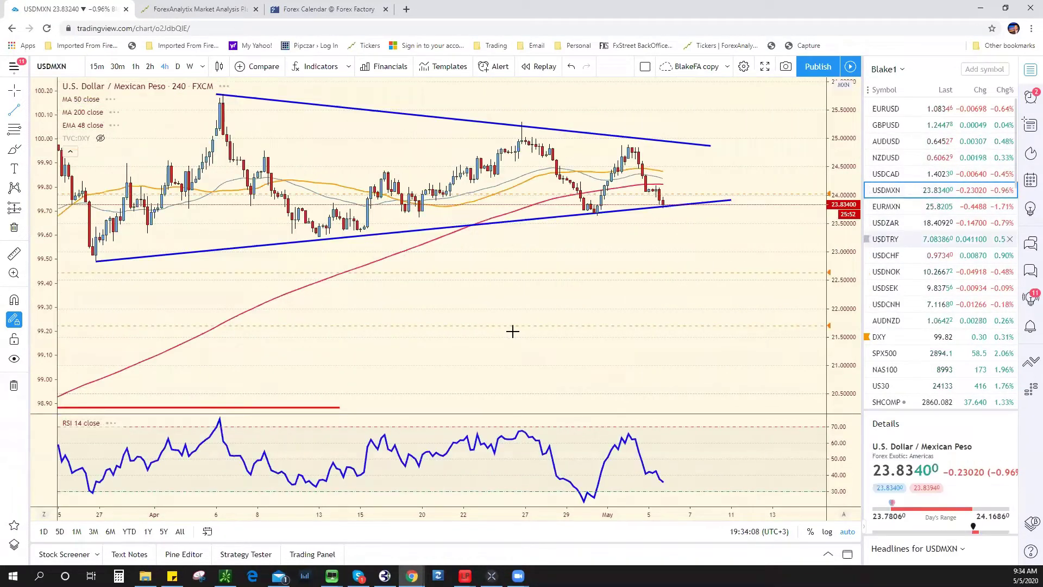
Draw a short blue line from the latest USDMXN candle up to about 24.47, then open GBPUSD.
scroll(480, 323, "down", 3)
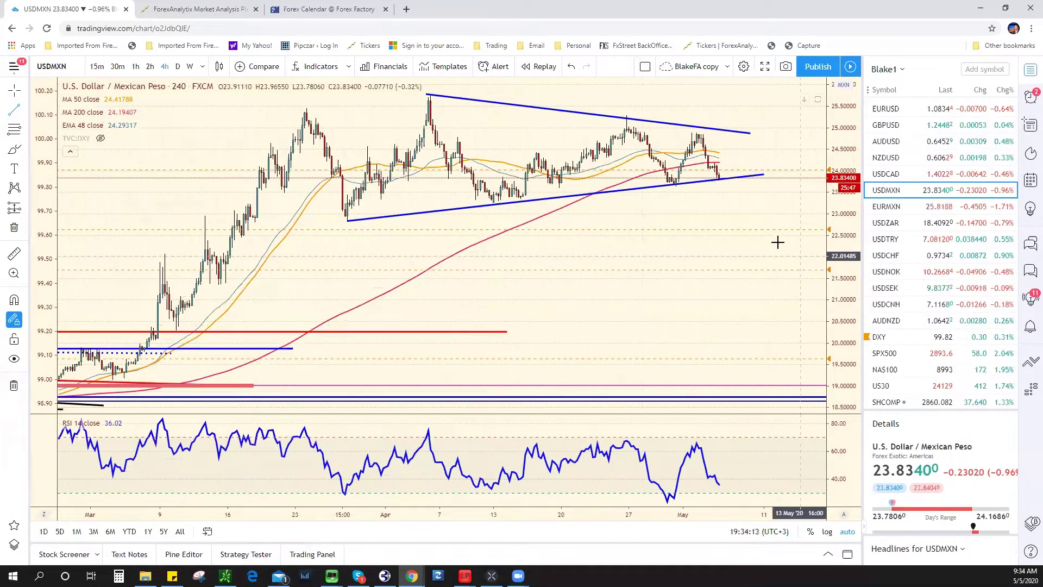
scroll(712, 223, "up", 4)
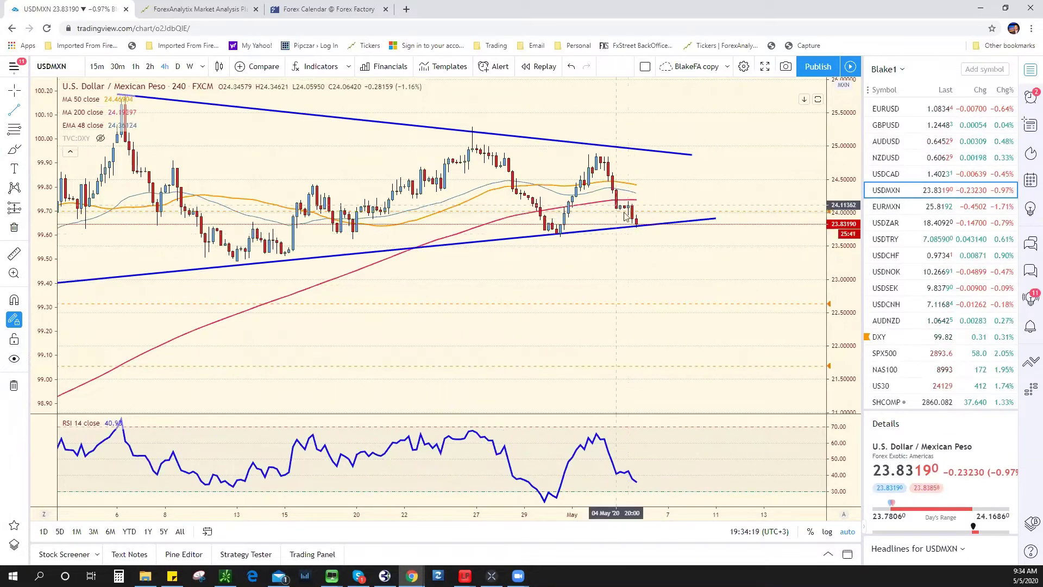
scroll(635, 227, "down", 2)
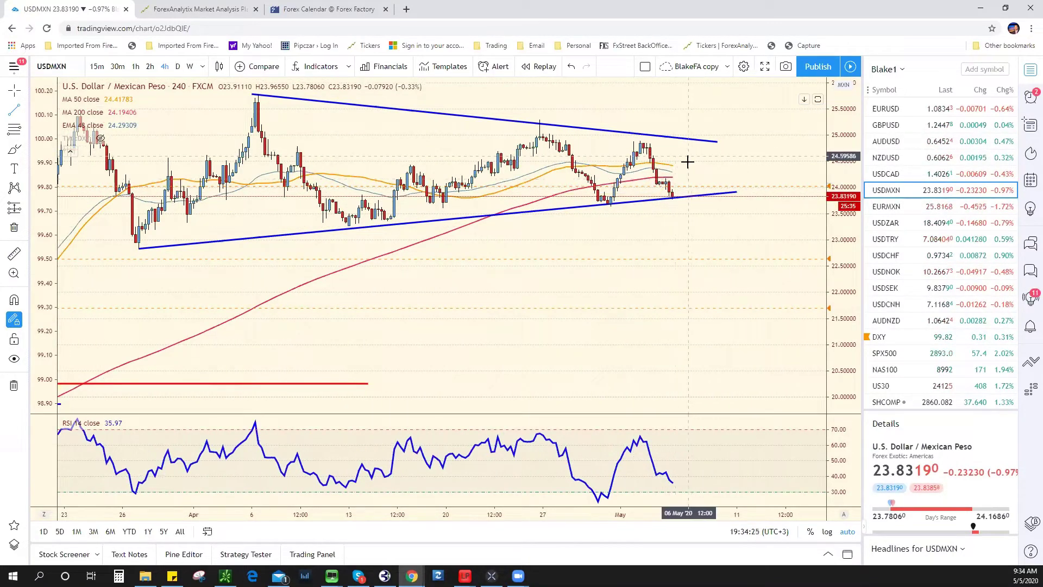
left_click(675, 188)
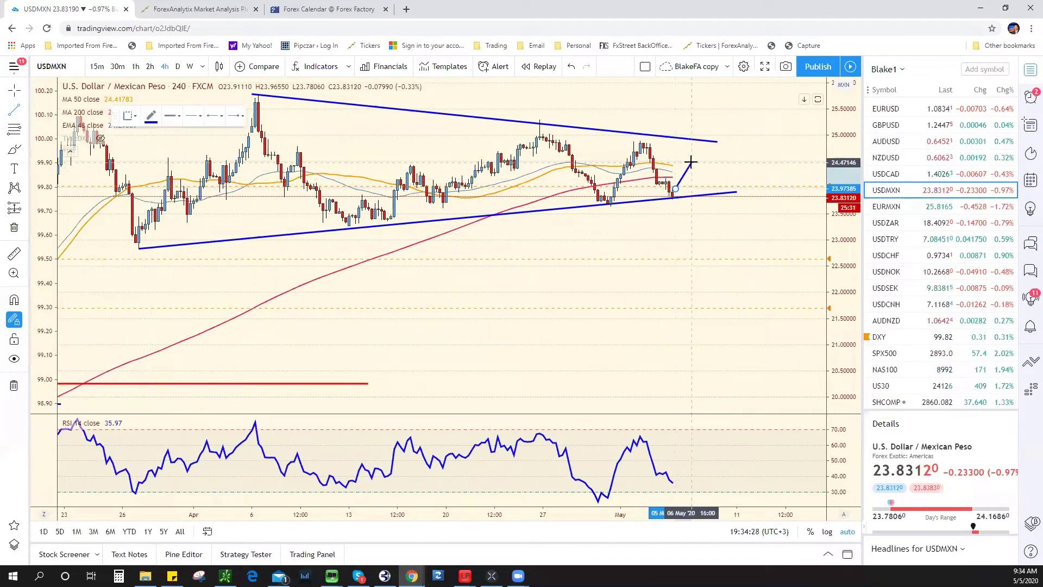
left_click(691, 162)
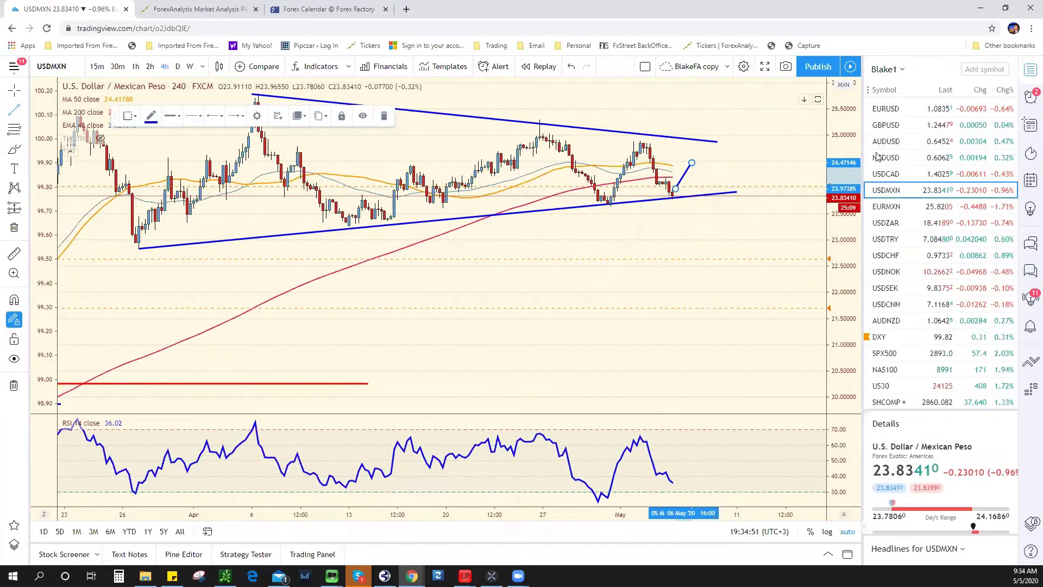
left_click(929, 126)
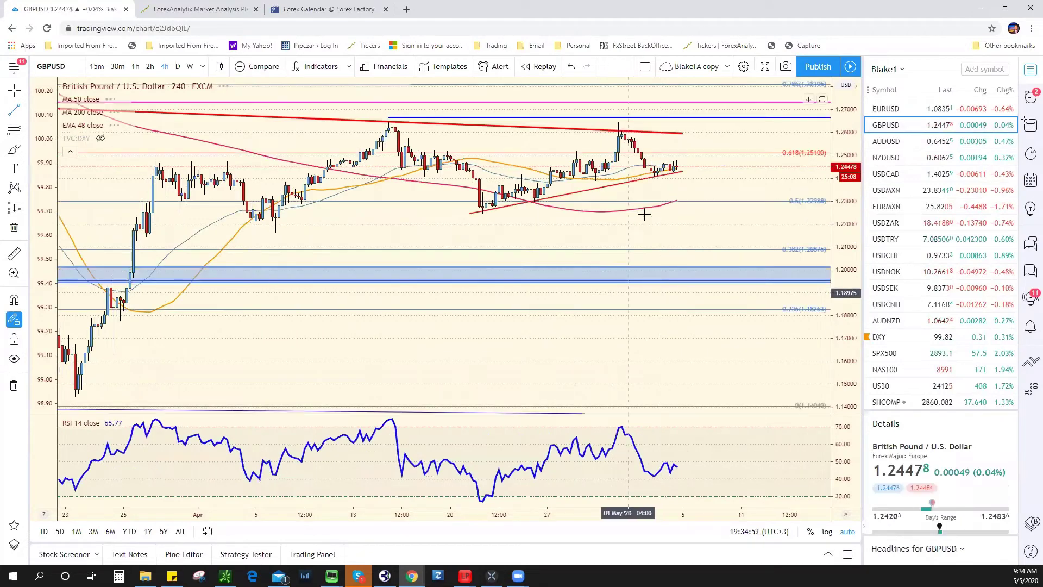
scroll(641, 214, "down", 3)
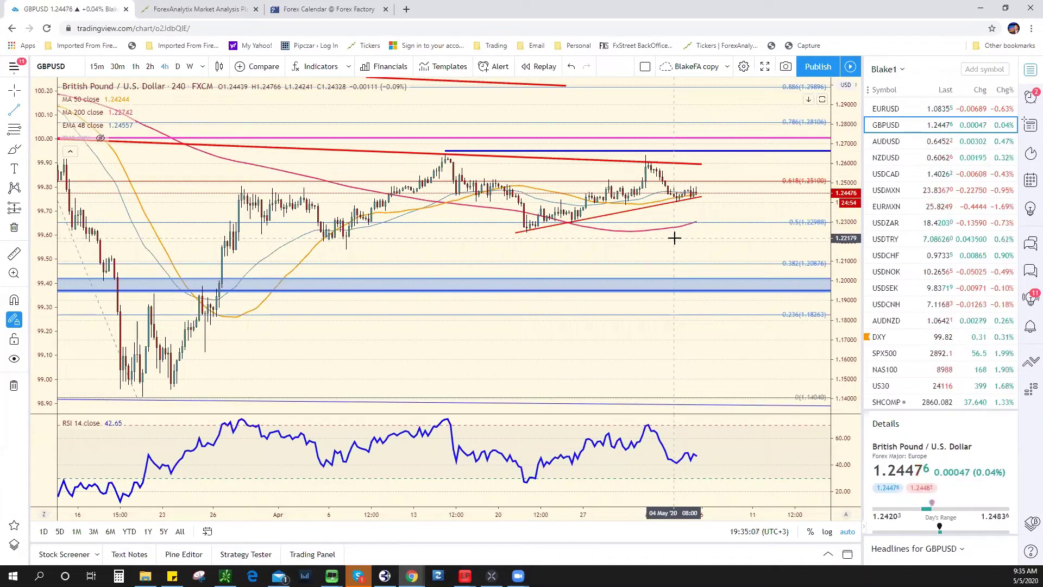
left_click(695, 197)
left_click(695, 198)
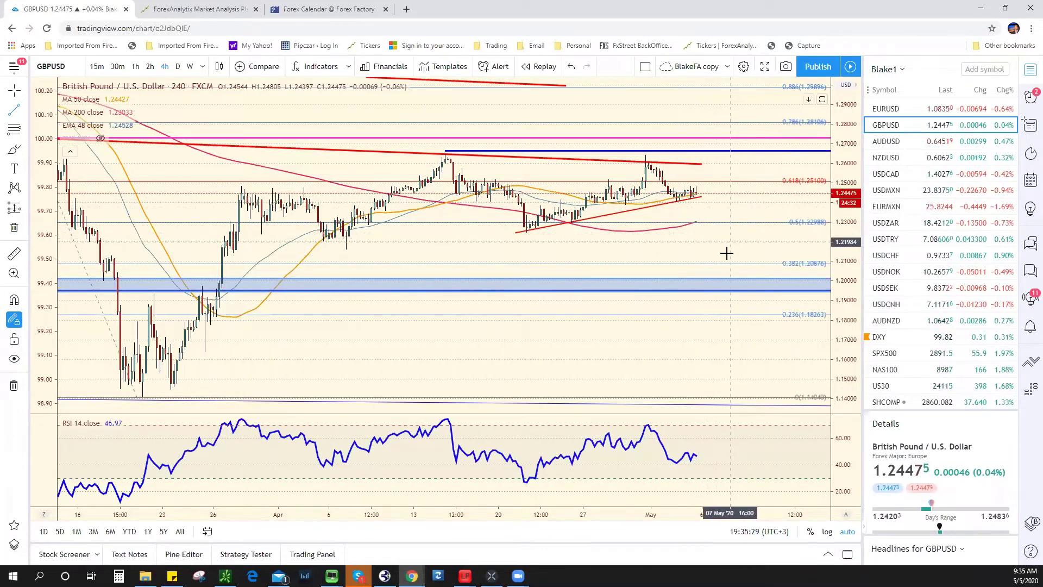
scroll(929, 271, "down", 5)
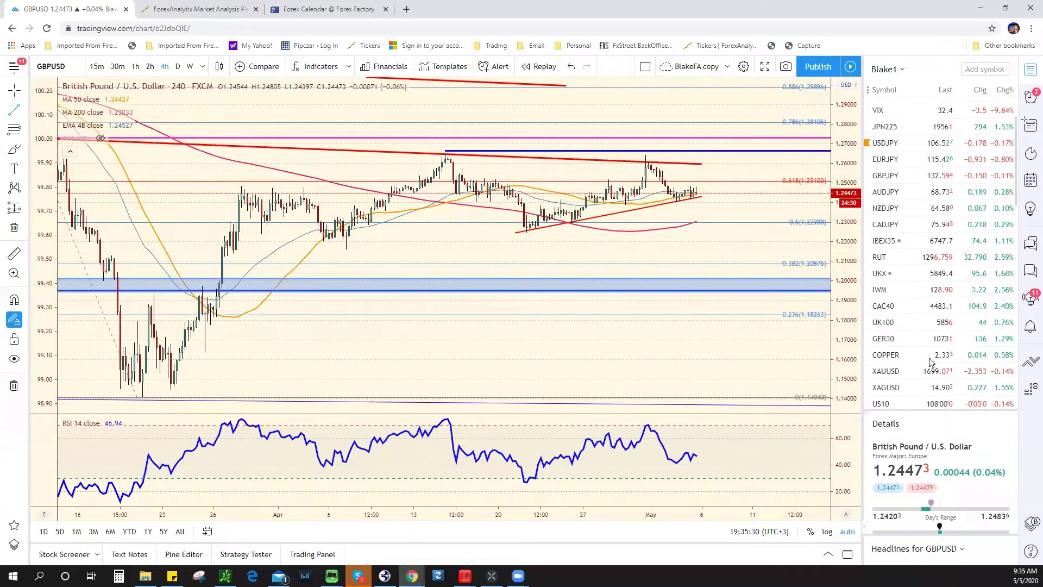
On USDJPY, draw an arrow from the latest price down toward the 0.618 level.
left_click(928, 147)
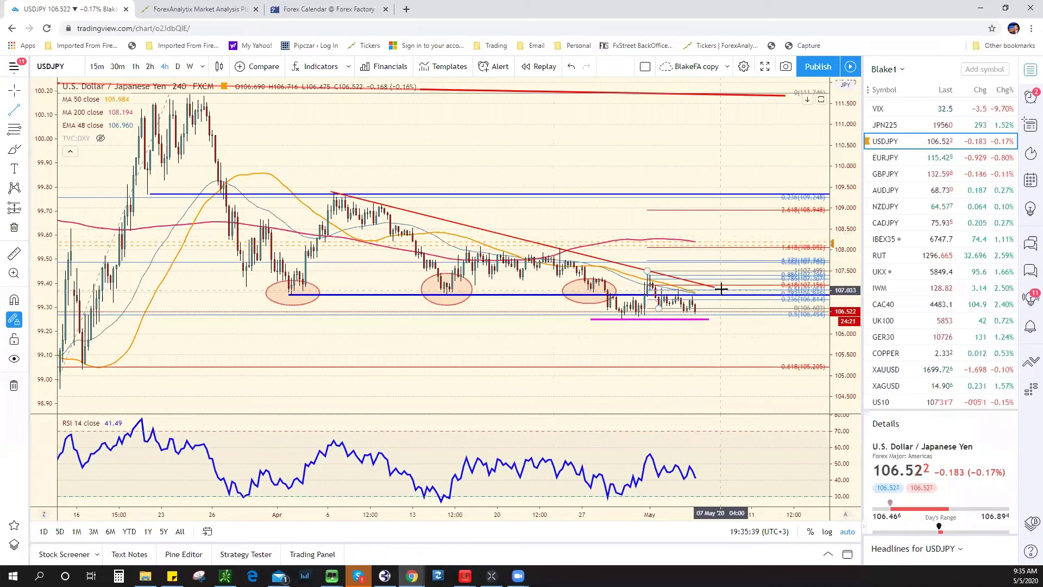
left_click(25, 114)
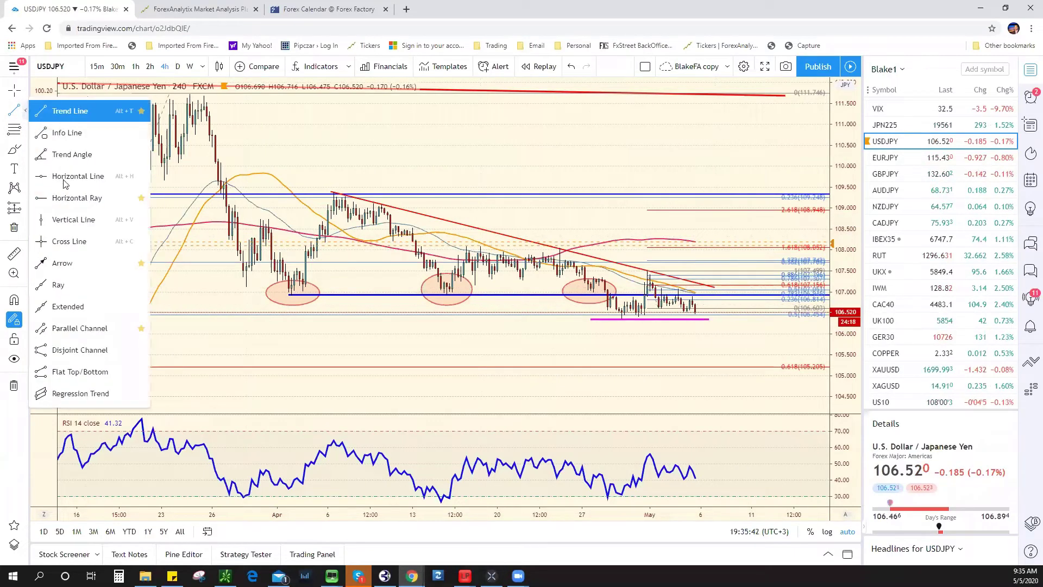
left_click(81, 262)
left_click(706, 326)
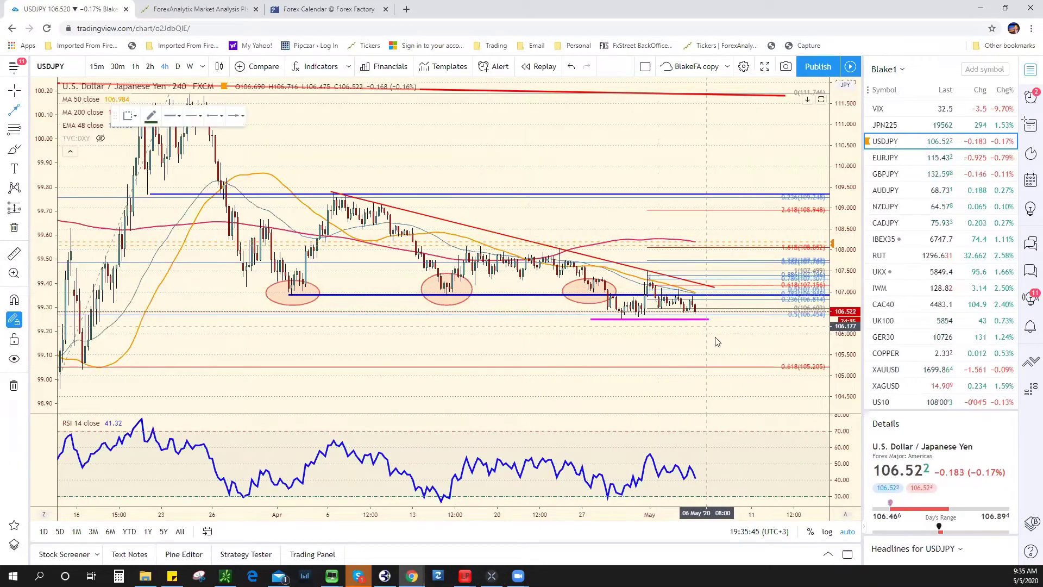
left_click(727, 358)
Review the USDJPY projection, then move to the EURJPY chart.
scroll(673, 384, "down", 3)
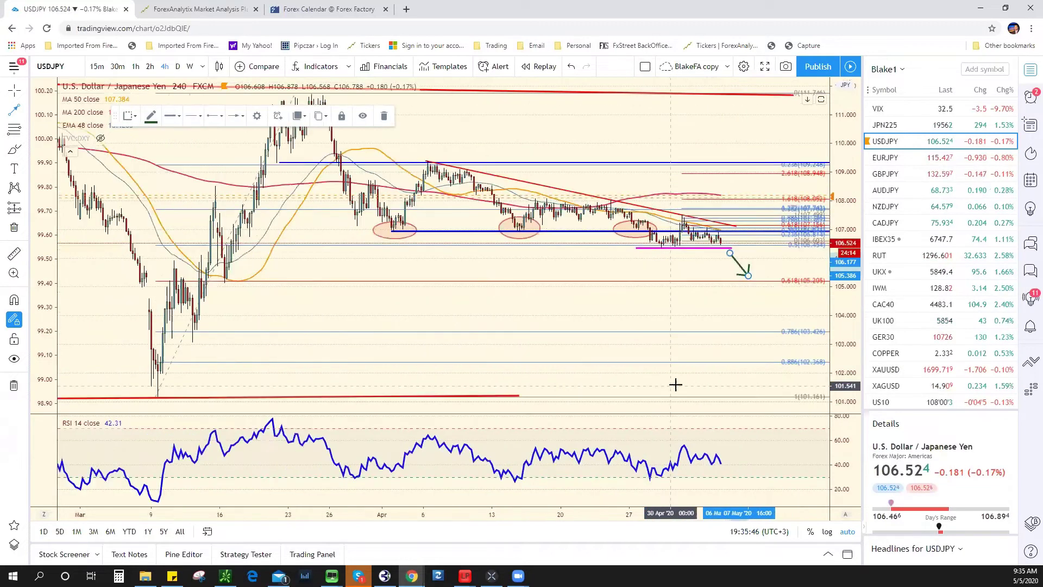
scroll(710, 367, "up", 2)
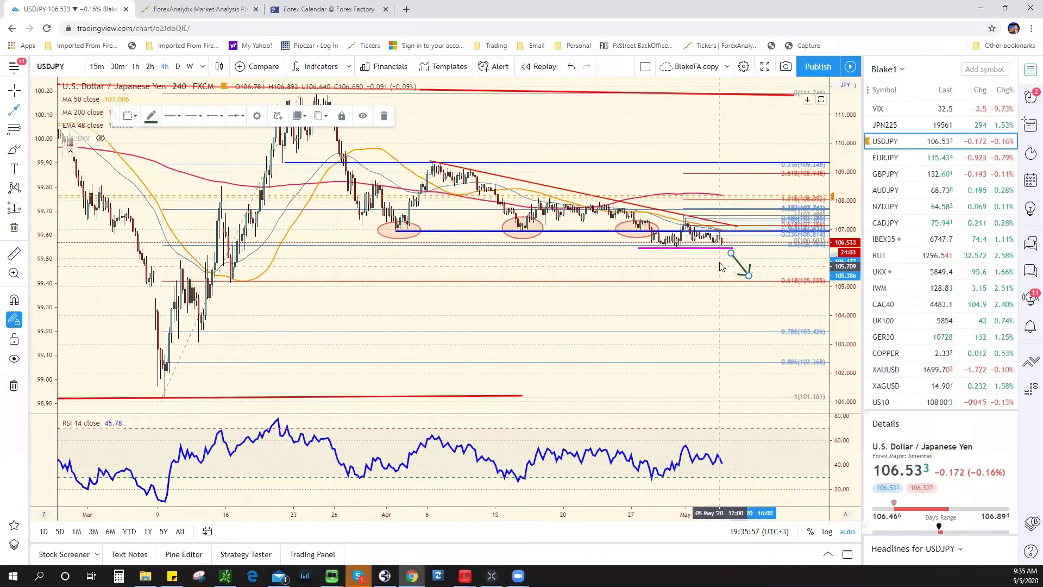
scroll(738, 272, "up", 3)
scroll(655, 356, "down", 4)
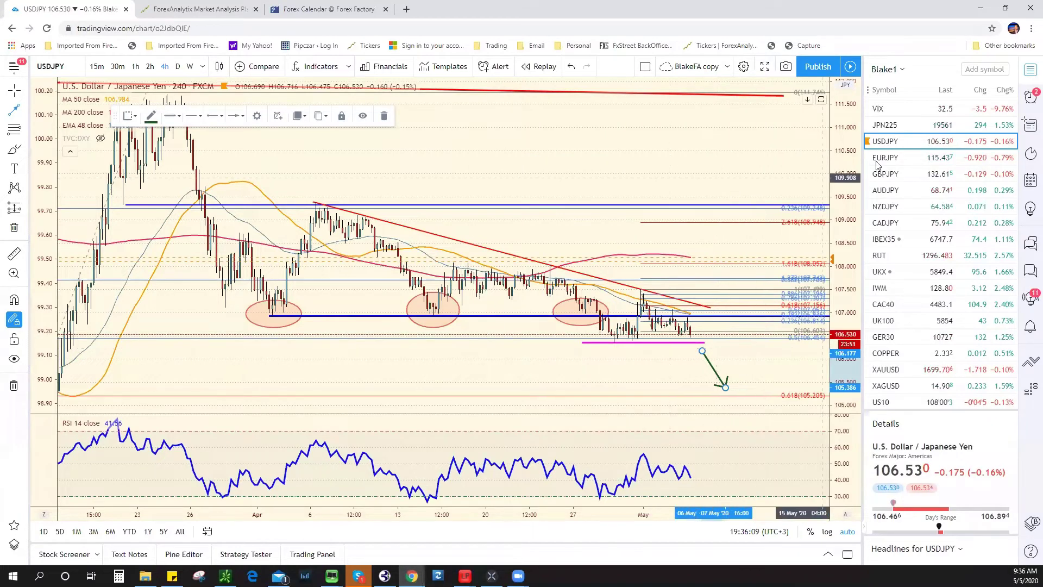
key("Down")
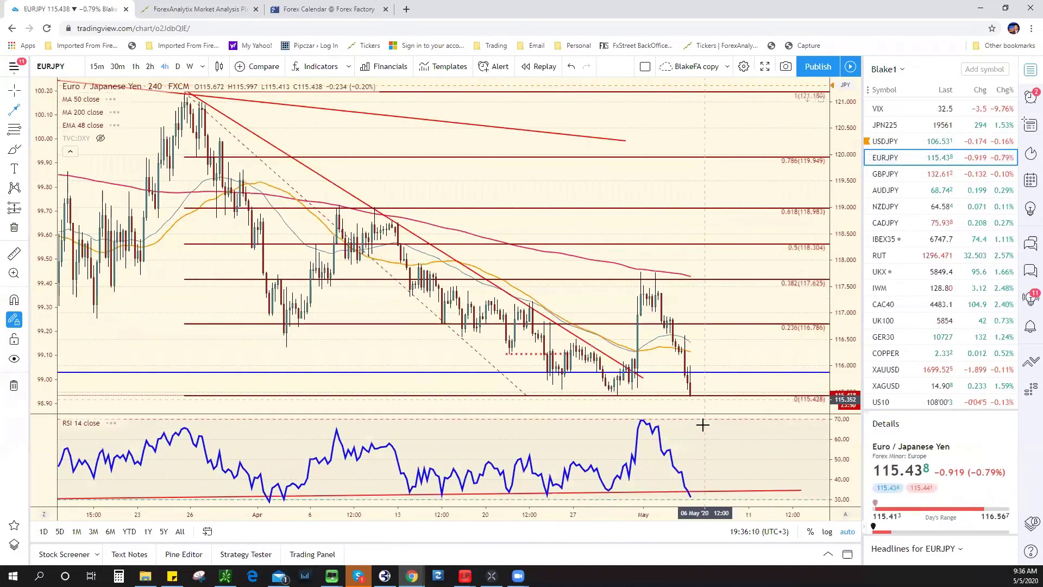
Compress the EURJPY daily price scale and draw a Fibonacci from the Aug 2019 low to the Jan 2020 high.
scroll(706, 400, "down", 4)
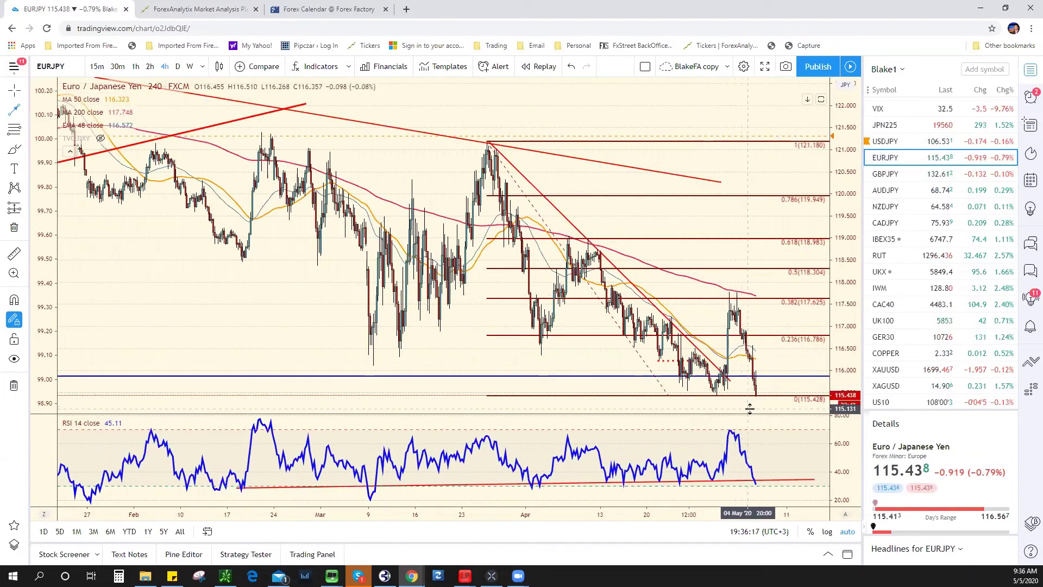
scroll(751, 405, "down", 3)
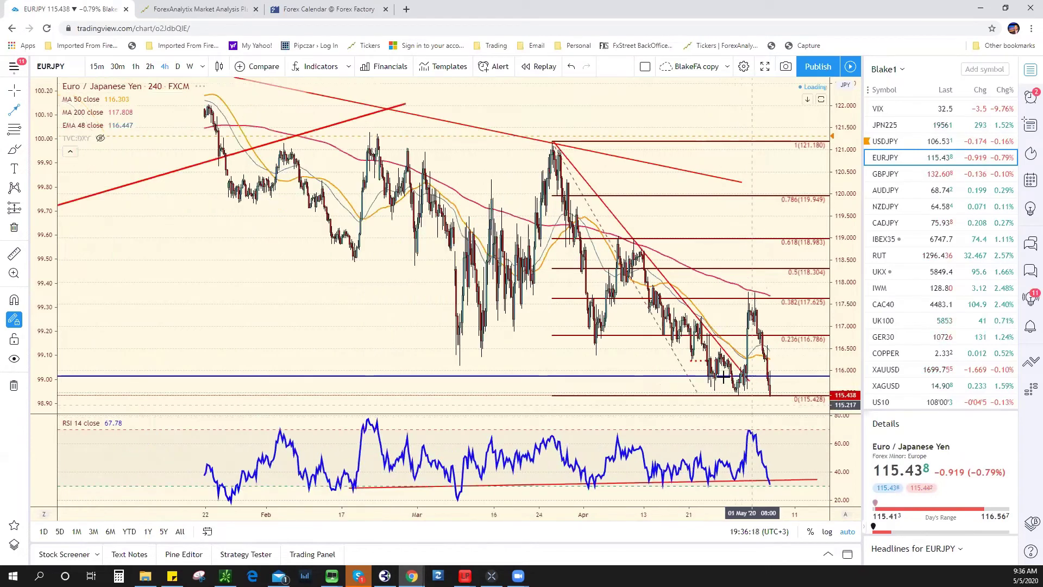
left_click_drag(844, 334, 843, 391)
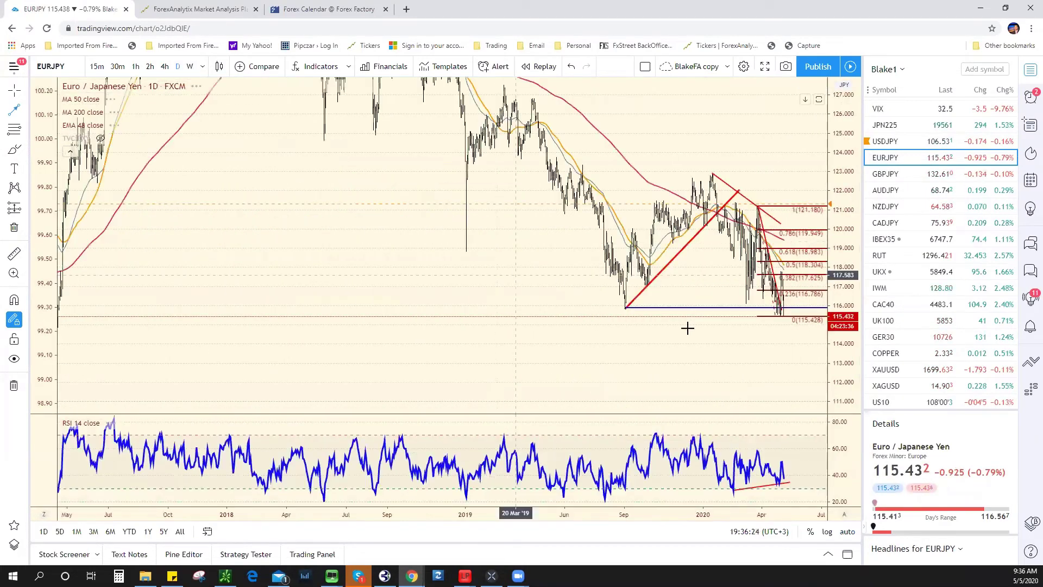
left_click(11, 129)
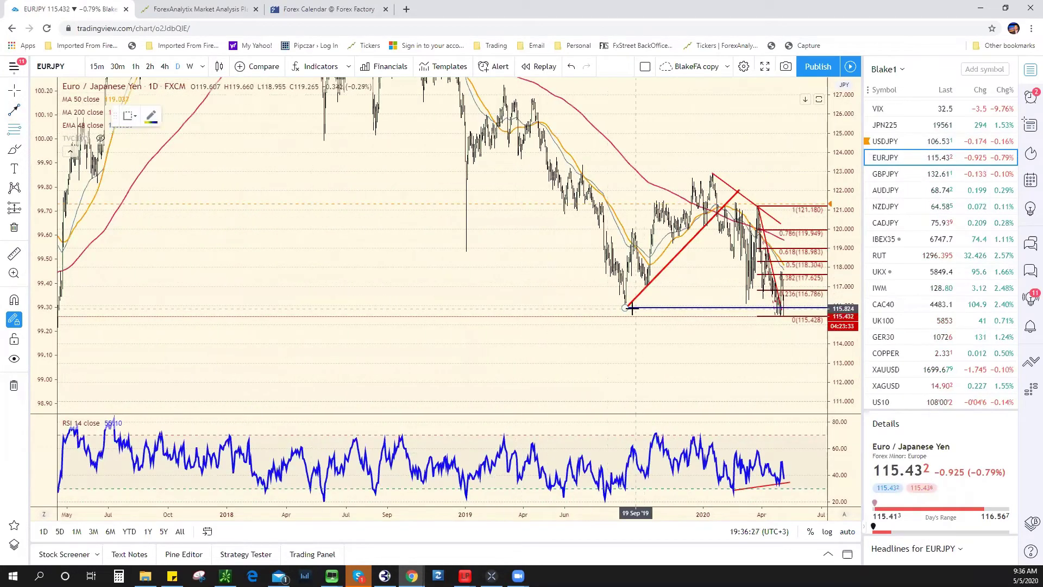
left_click(621, 307)
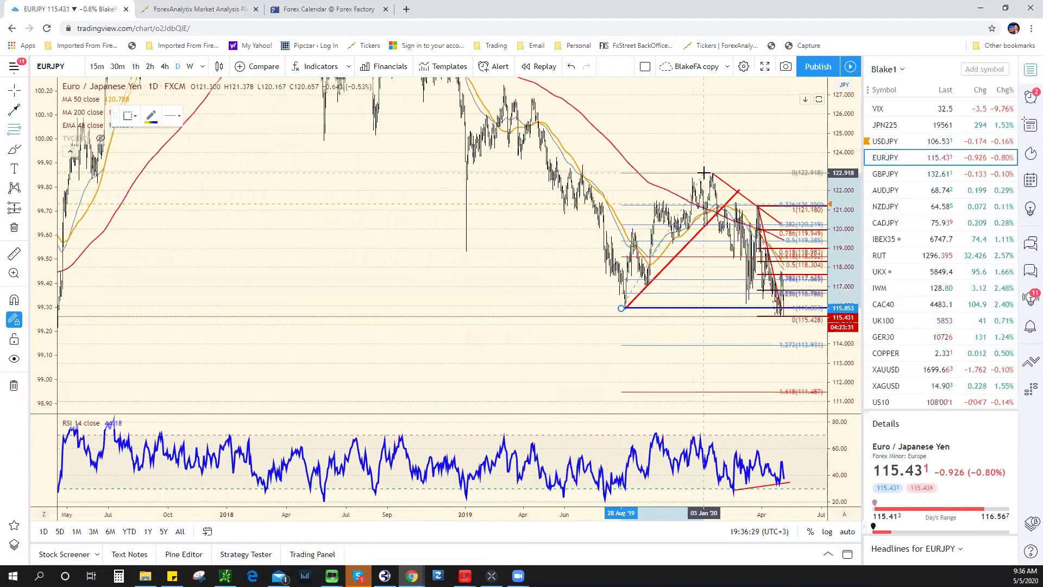
left_click(703, 173)
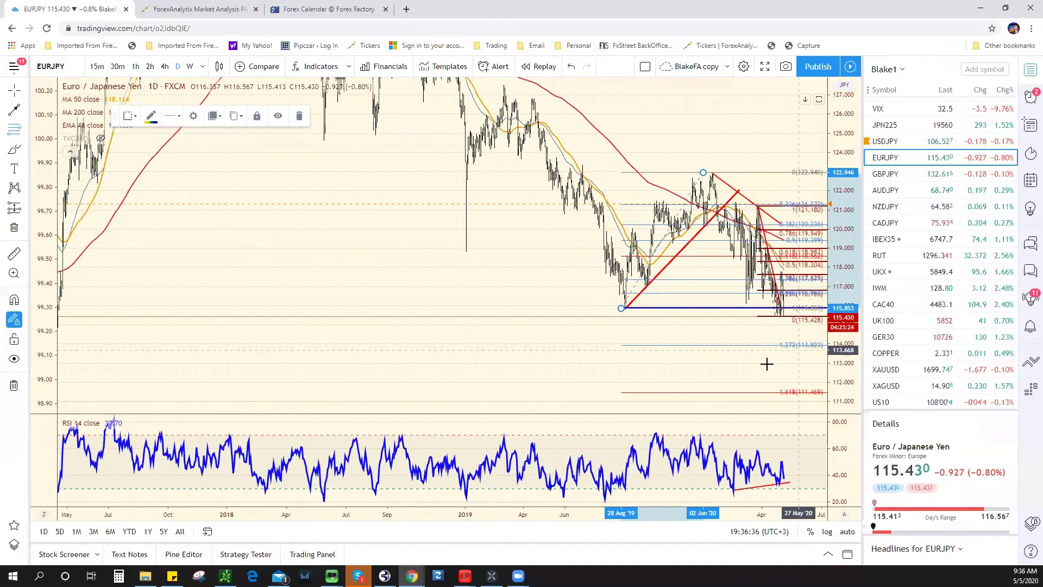
scroll(767, 363, "up", 5)
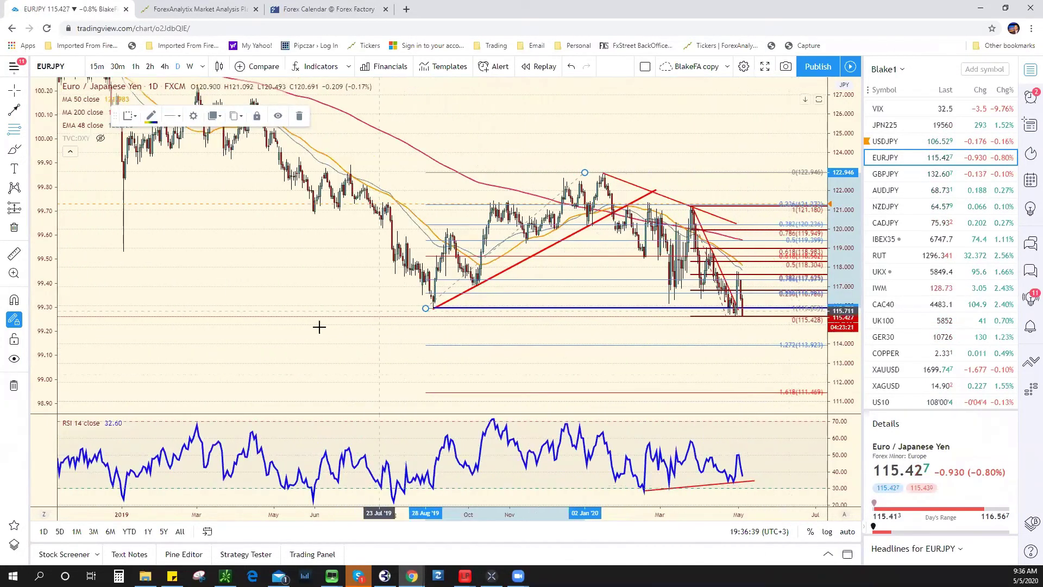
Draw short downward blue lines on EURJPY's RSI and on price toward 113.81 near 1.272.
left_click(23, 111)
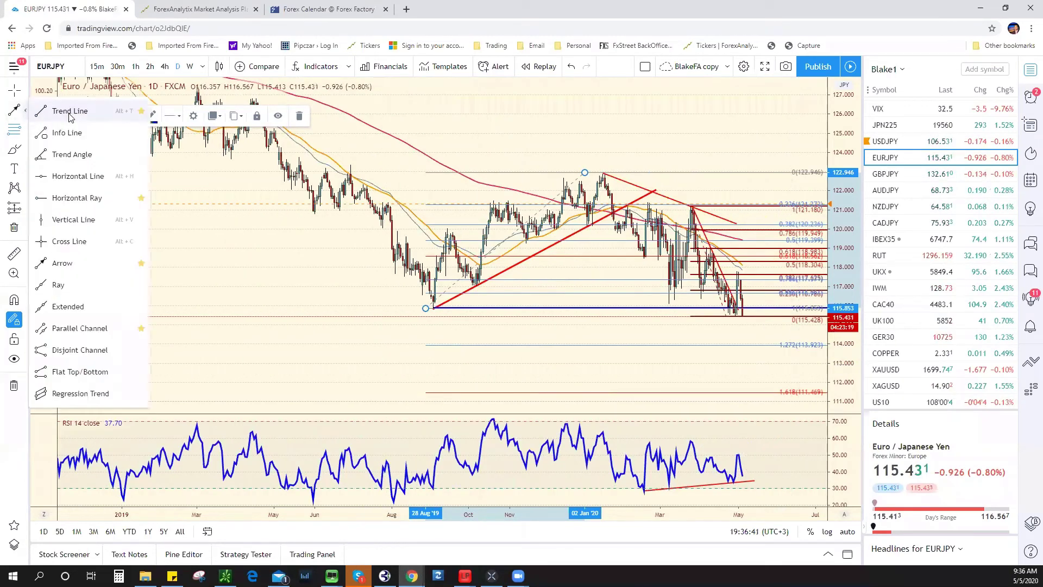
key("alt+t")
left_click(746, 476)
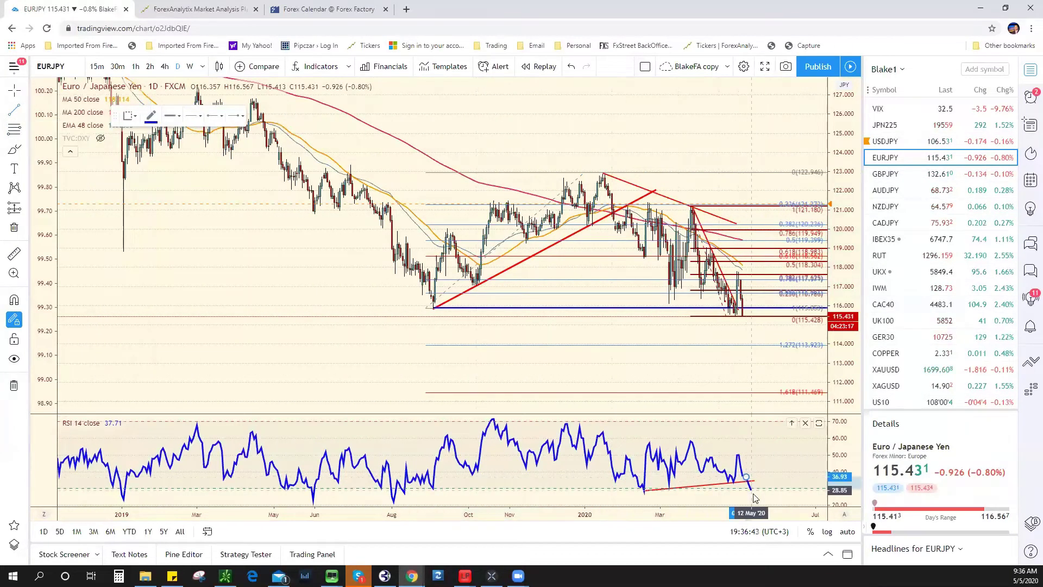
left_click(751, 489)
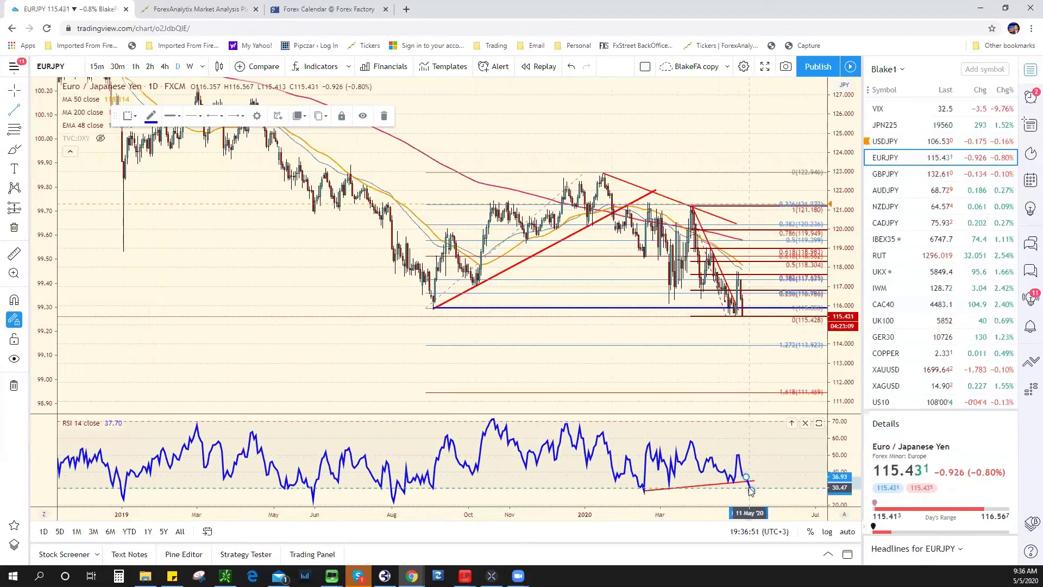
left_click_drag(749, 487, 751, 490)
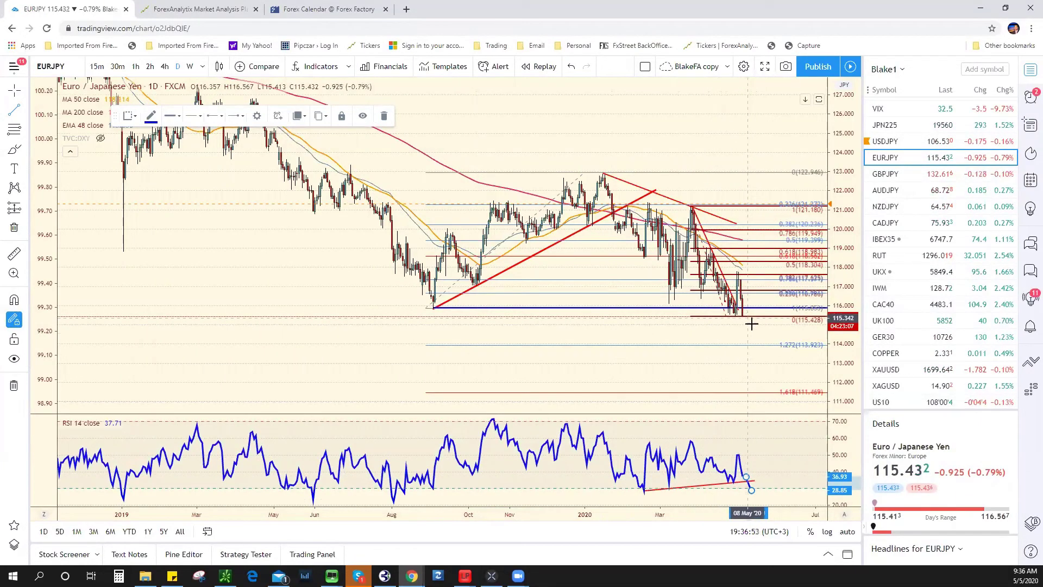
left_click_drag(751, 323, 764, 347)
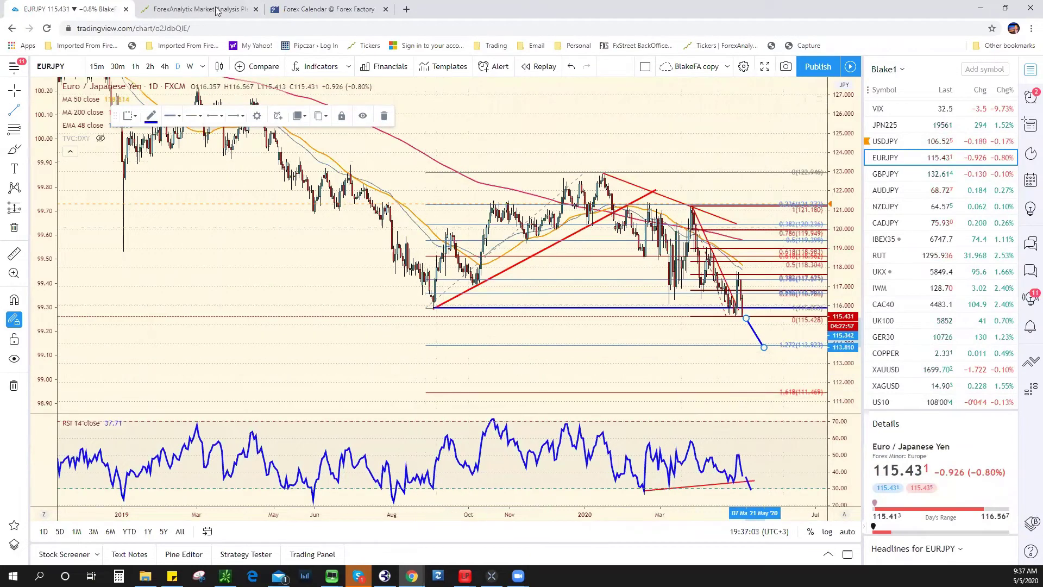
Switch to the ForexAnalytix dashboard and go to its Home page from Quick links.
left_click(199, 9)
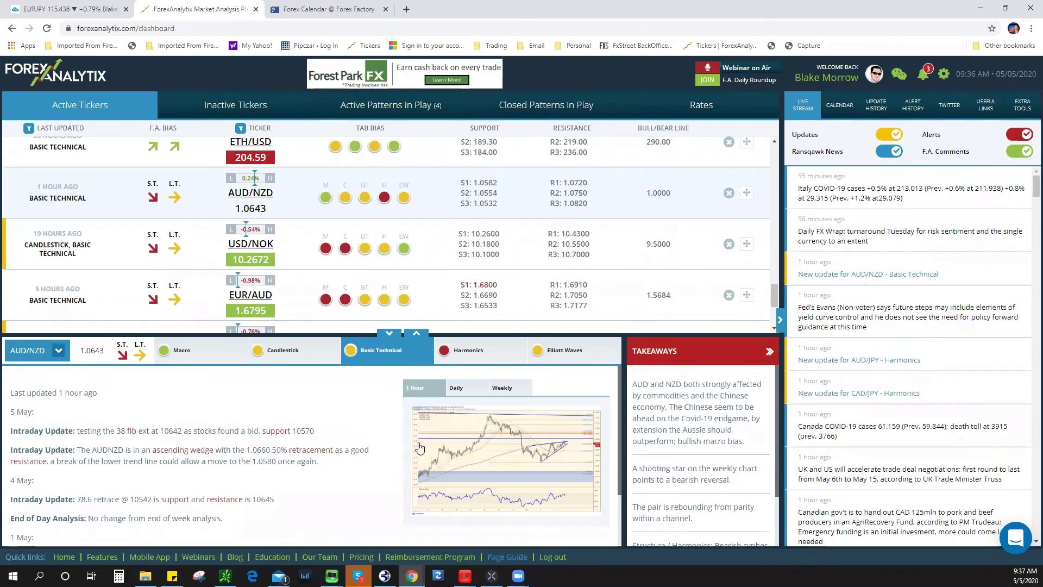
left_click(64, 557)
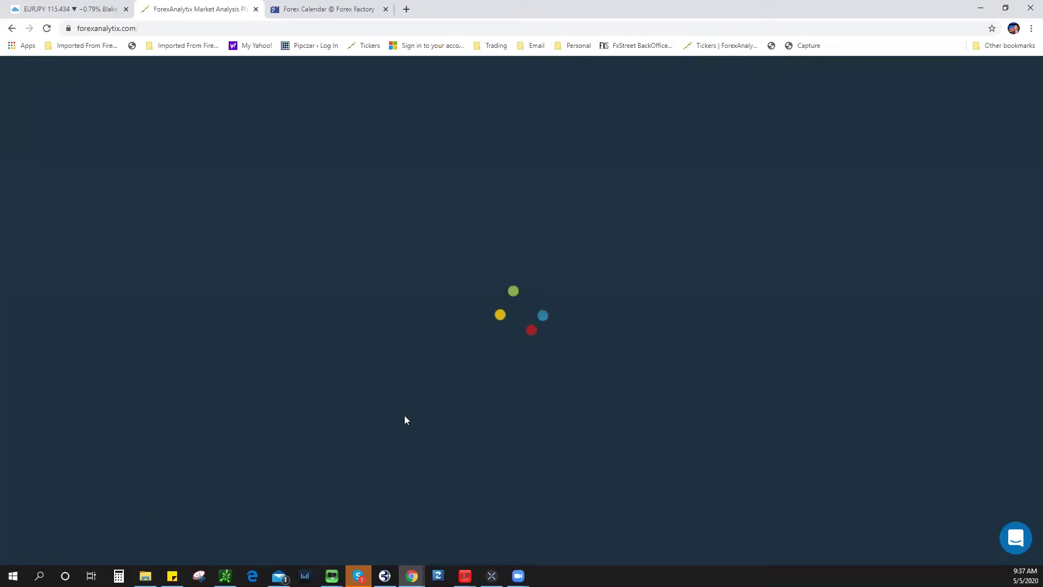